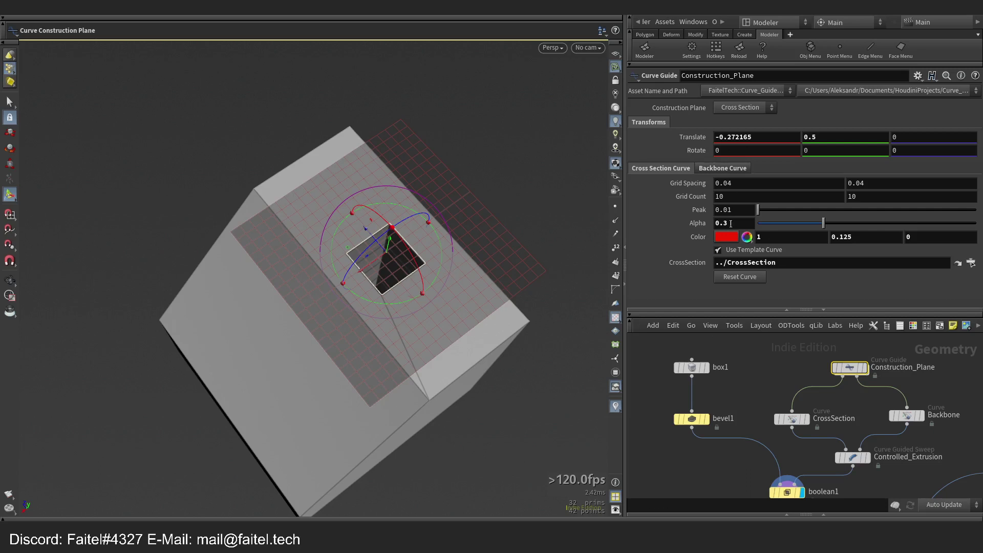
# Reshape the CrossSection curve on the box's top face into an irregular four-sided opening by moving its corner points.
pyautogui.click(793, 420)
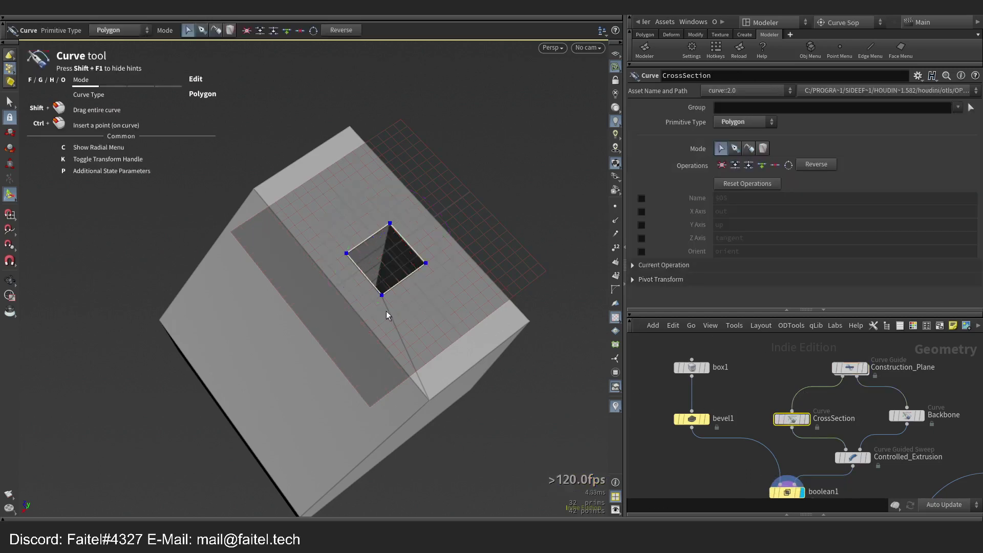
pyautogui.moveTo(386, 301); pyautogui.dragTo(402, 330)
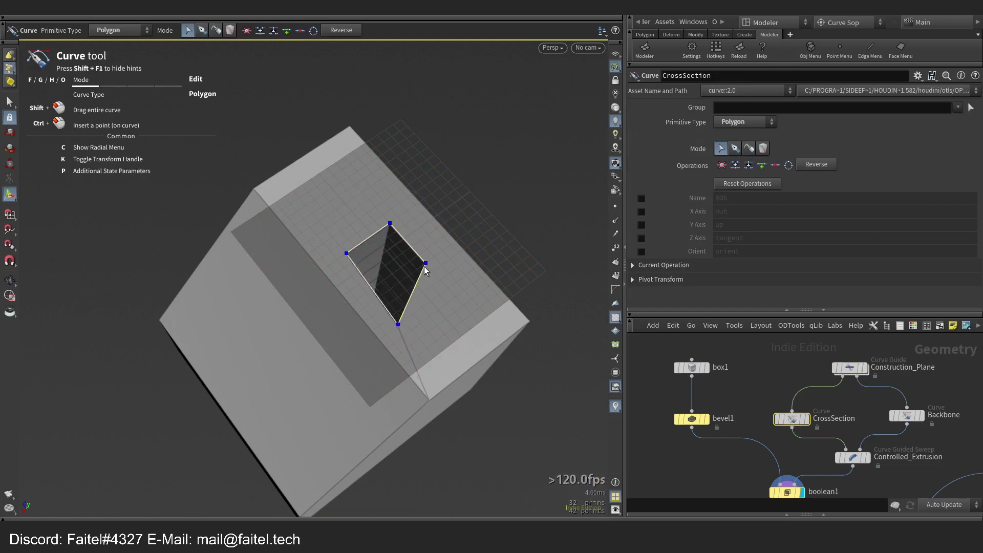
pyautogui.moveTo(426, 264); pyautogui.dragTo(342, 284)
pyautogui.moveTo(370, 223); pyautogui.dragTo(384, 201)
pyautogui.moveTo(420, 246); pyautogui.dragTo(378, 258)
# Show the geometry in wireframe and set Construction_Plane to Backbone.
pyautogui.press('space')
pyautogui.moveTo(316, 234); pyautogui.dragTo(353, 233)
pyautogui.moveTo(461, 222); pyautogui.dragTo(407, 254)
pyautogui.press('space')
pyautogui.press('w')
pyautogui.press('space')
pyautogui.moveTo(468, 312); pyautogui.dragTo(491, 272)
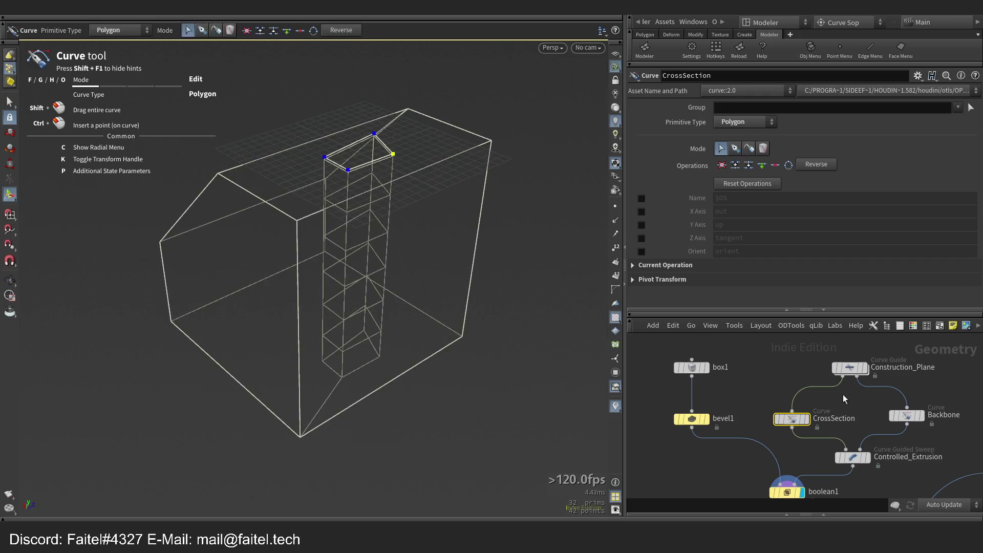
pyautogui.click(849, 367)
pyautogui.click(732, 112)
pyautogui.click(738, 133)
# Enable Rotate in the backbone curve settings of Construction_Plane so its grid turns to the other vertical orientation.
pyautogui.press('space')
pyautogui.moveTo(450, 232); pyautogui.dragTo(471, 223)
pyautogui.press('Return')
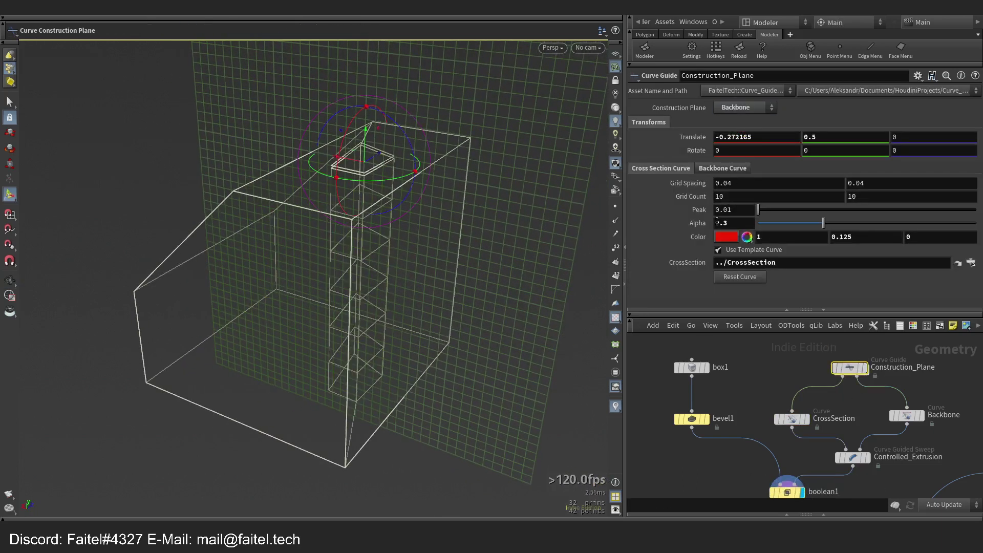
pyautogui.click(715, 168)
pyautogui.click(718, 235)
# Bend the Backbone curve in the orthographic side view into an arc that exits through the box's side by adjusting its end point and tangents.
pyautogui.press('Escape')
pyautogui.moveTo(538, 267); pyautogui.dragTo(384, 245)
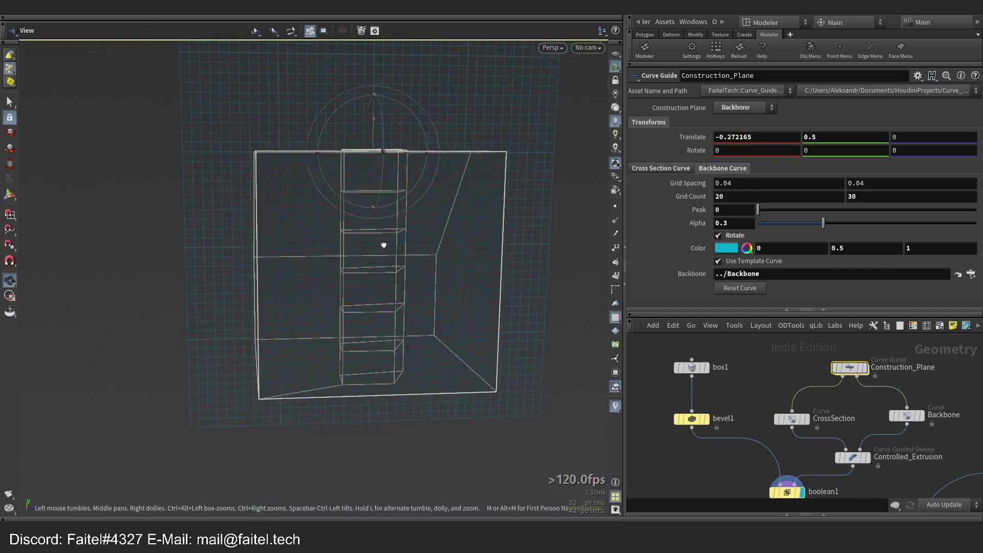
pyautogui.press('Return')
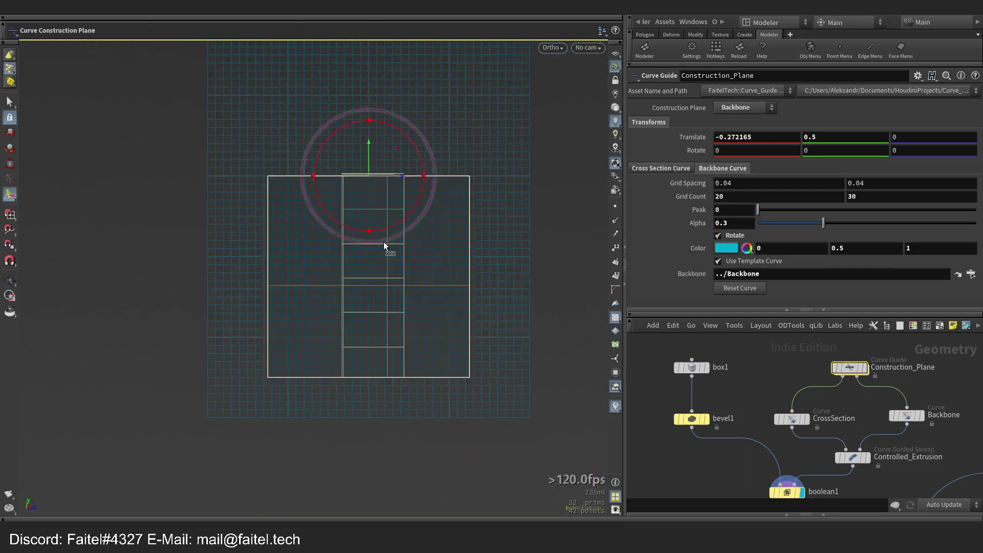
pyautogui.click(908, 415)
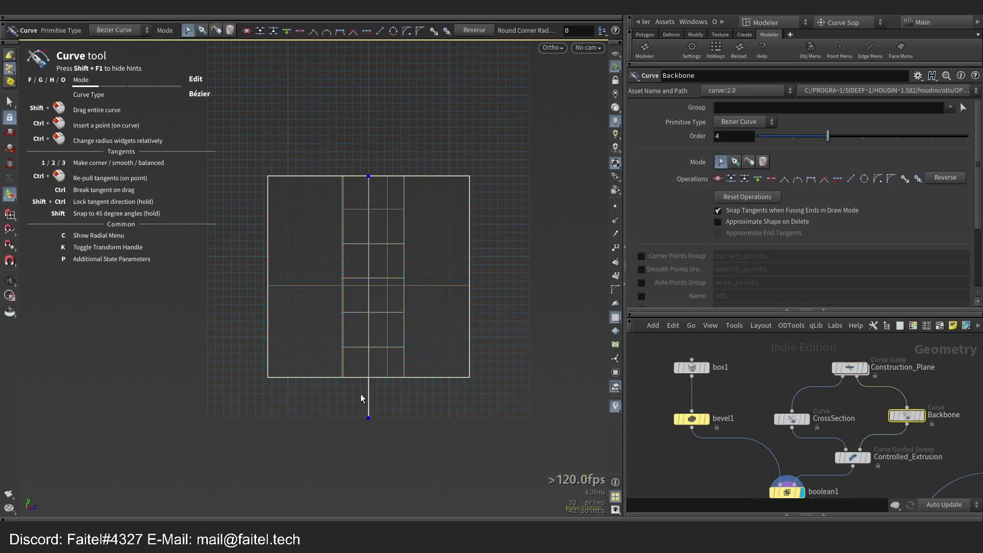
pyautogui.moveTo(369, 419); pyautogui.dragTo(229, 275)
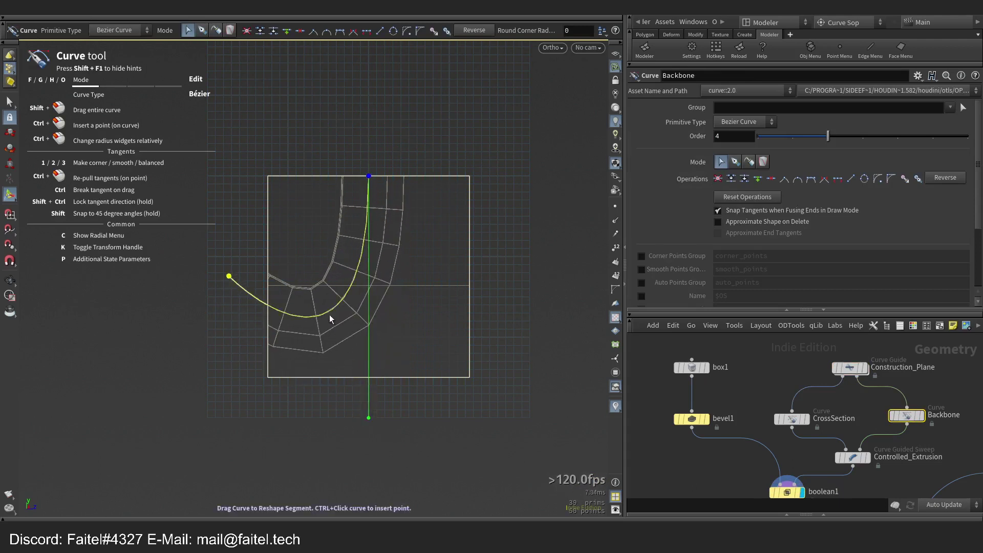
pyautogui.moveTo(329, 313); pyautogui.dragTo(349, 276)
pyautogui.moveTo(245, 248); pyautogui.dragTo(223, 306)
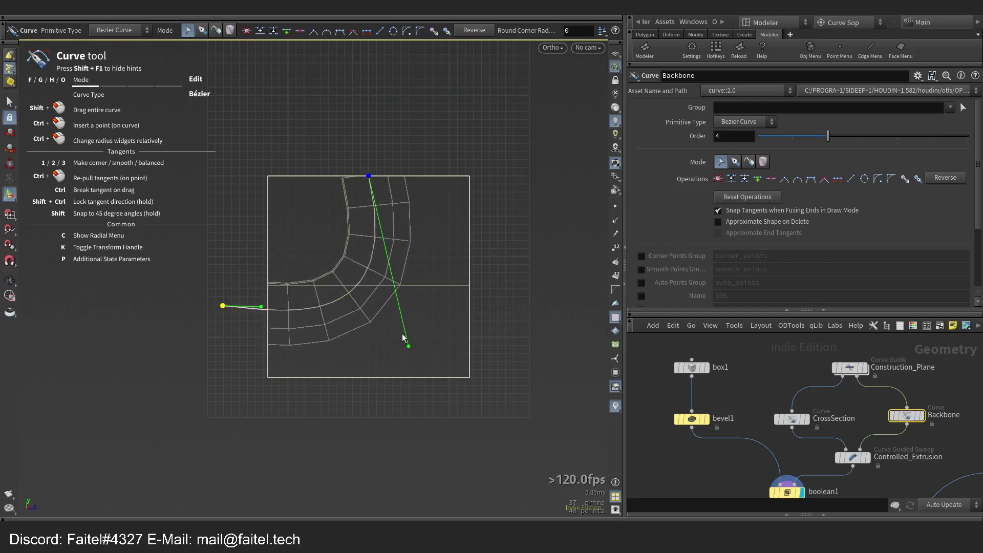
pyautogui.moveTo(408, 348); pyautogui.dragTo(387, 268)
# Turn off Select Input on the Controlled_Extrusion node.
pyautogui.moveTo(818, 459); pyautogui.dragTo(808, 438, button='middle')
pyautogui.click(844, 438)
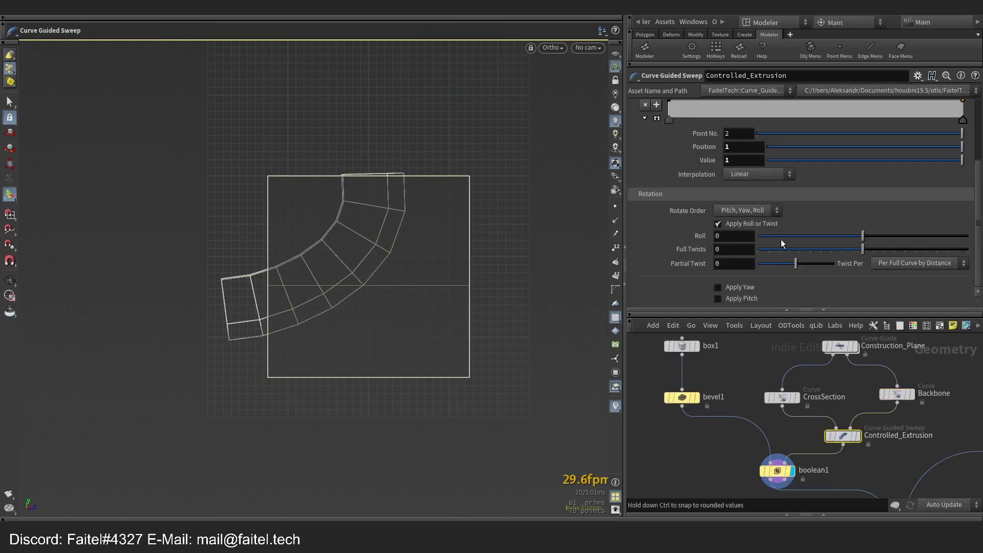
pyautogui.scroll(4, 760, 155)
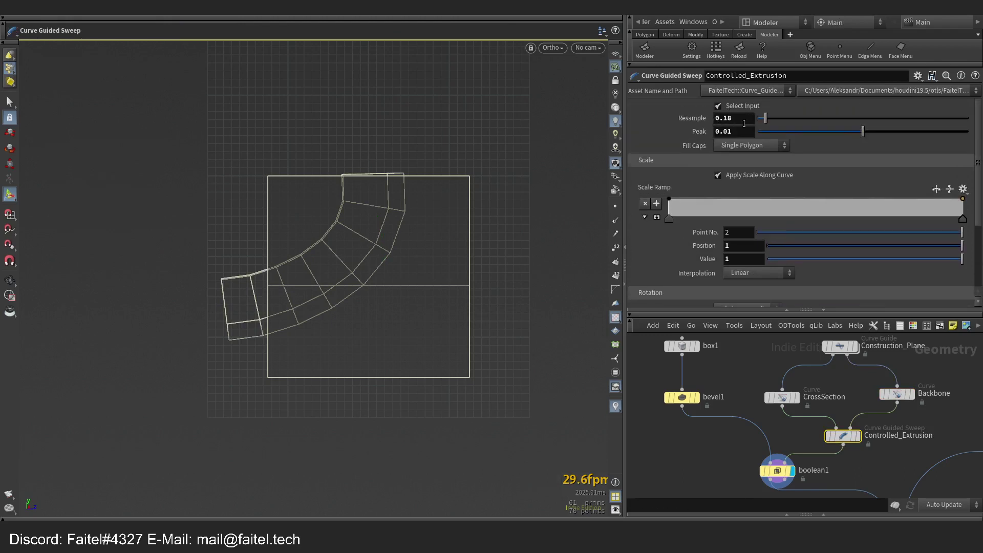
pyautogui.click(718, 106)
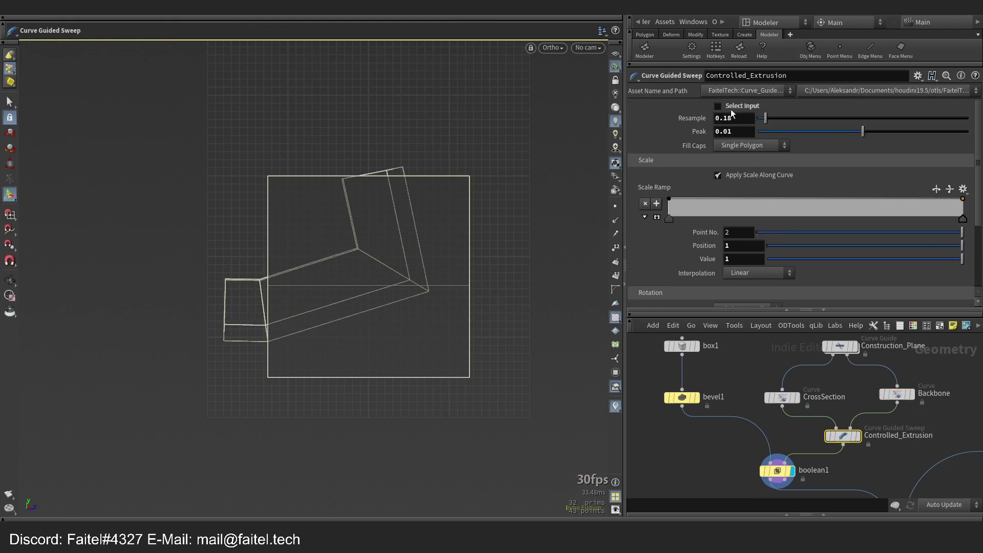
pyautogui.click(736, 106)
pyautogui.click(736, 106)
# Convert the Backbone curve to Polygon and move its bend point down to form a sharper corner inside the box.
pyautogui.click(897, 394)
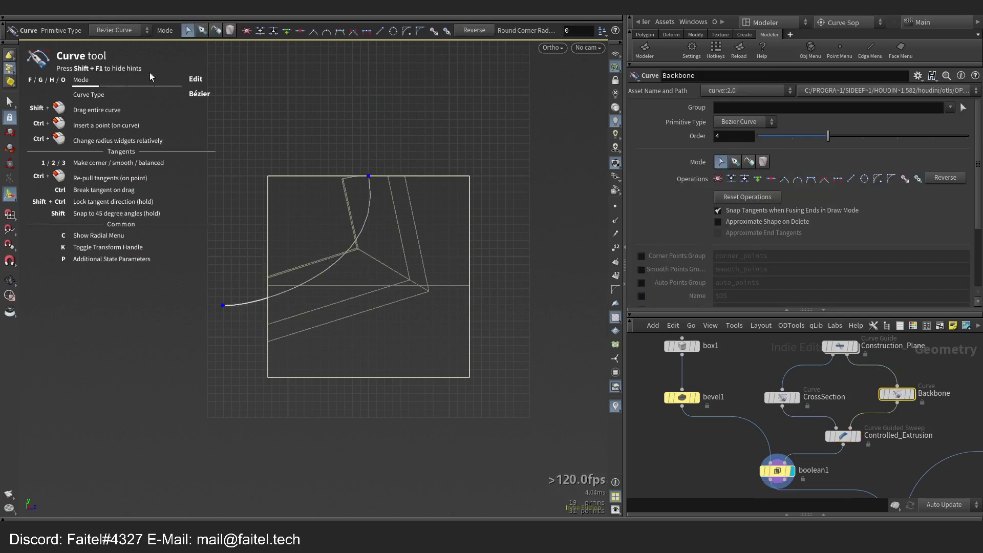
pyautogui.click(113, 45)
pyautogui.moveTo(386, 269); pyautogui.dragTo(366, 307)
pyautogui.keyDown('alt'); pyautogui.moveTo(416, 287); pyautogui.dragTo(500, 320); pyautogui.keyUp('alt')
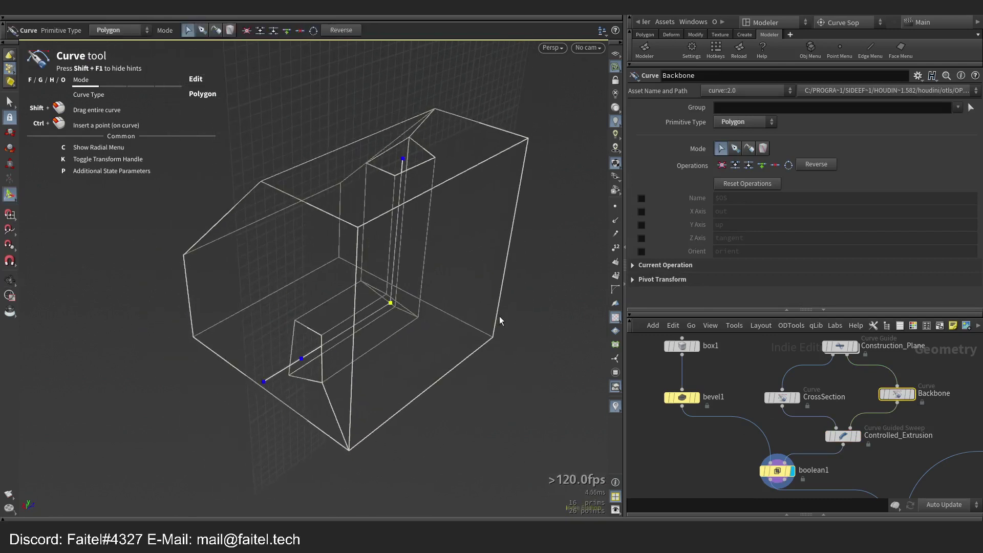
# Taper Controlled_Extrusion by lowering the end point of its scale ramp to about 0.29, and show the cut shaded.
pyautogui.click(846, 437)
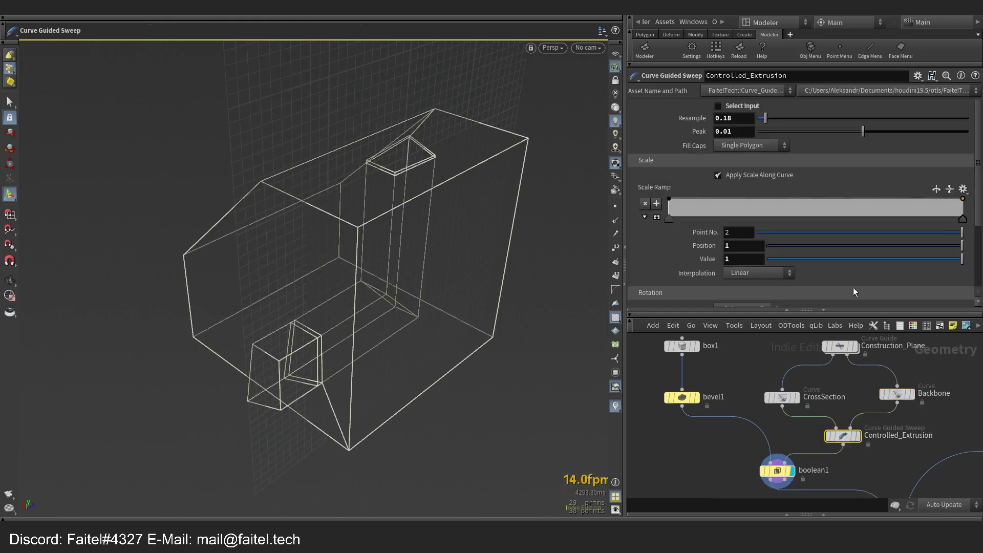
pyautogui.scroll(-3, 977, 199)
pyautogui.press('w')
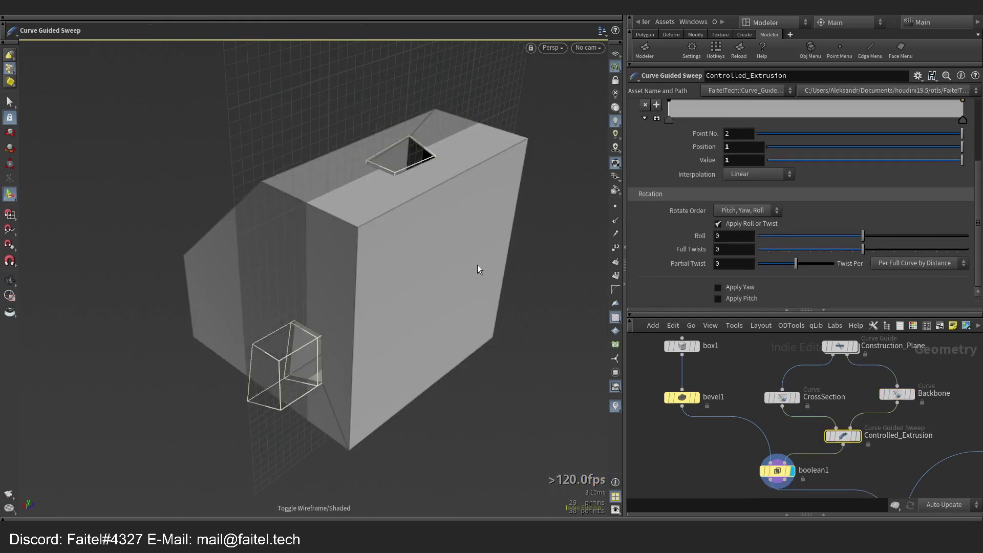
pyautogui.press('w')
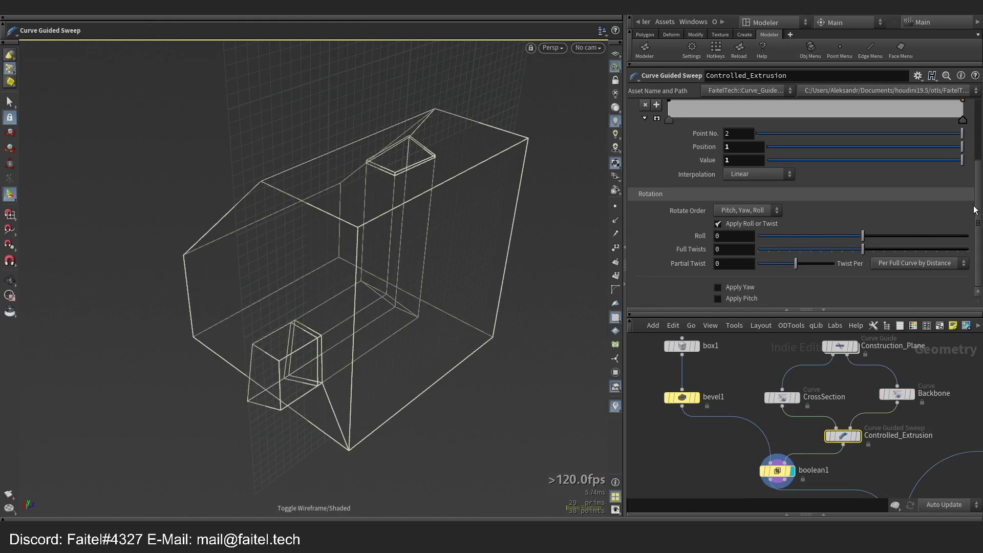
pyautogui.scroll(2, 975, 210)
pyautogui.moveTo(965, 148); pyautogui.dragTo(965, 154)
pyautogui.press('w')
pyautogui.moveTo(500, 255)
pyautogui.mouseDown()
pyautogui.moveTo(477, 292)
pyautogui.moveTo(420, 261)
pyautogui.moveTo(414, 302)
pyautogui.moveTo(443, 311)
pyautogui.moveTo(490, 280)
pyautogui.mouseUp()
pyautogui.press('w')
pyautogui.press('w')
pyautogui.press('Return')
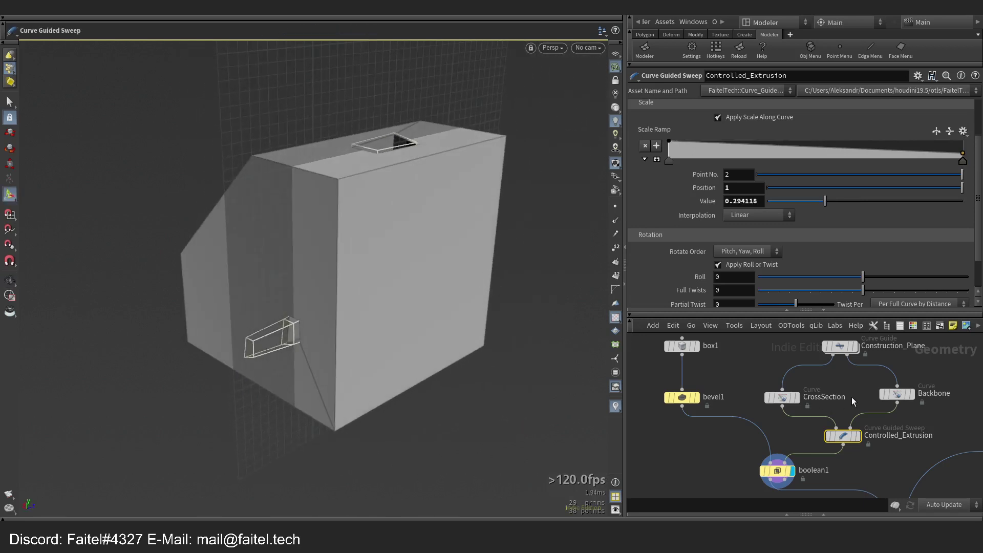
# Set Construction_Plane to Cross Section and align its position and rotation to the box's flat vertical side face.
pyautogui.click(844, 343)
pyautogui.moveTo(469, 274); pyautogui.dragTo(424, 324)
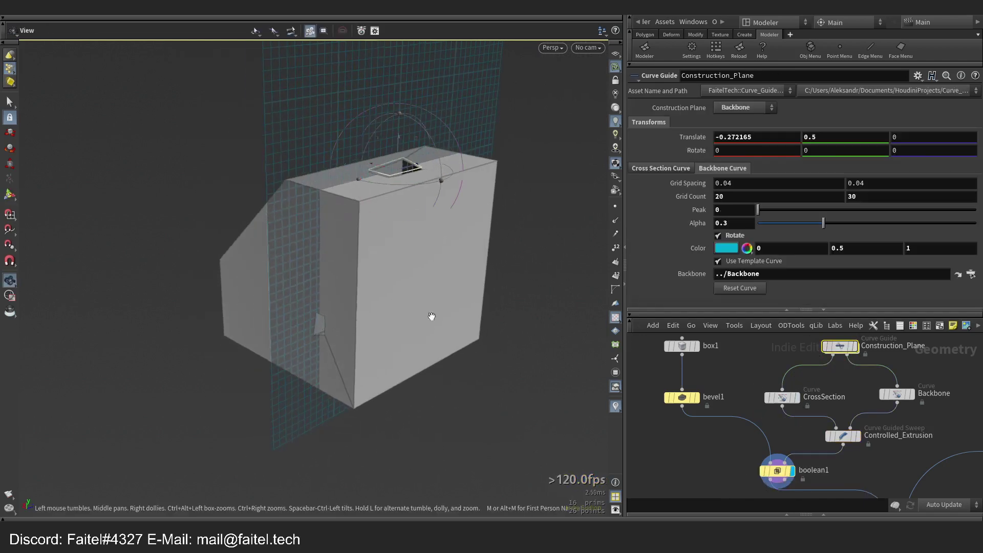
pyautogui.click(755, 121)
pyautogui.moveTo(482, 213); pyautogui.dragTo(498, 257)
pyautogui.press("'")
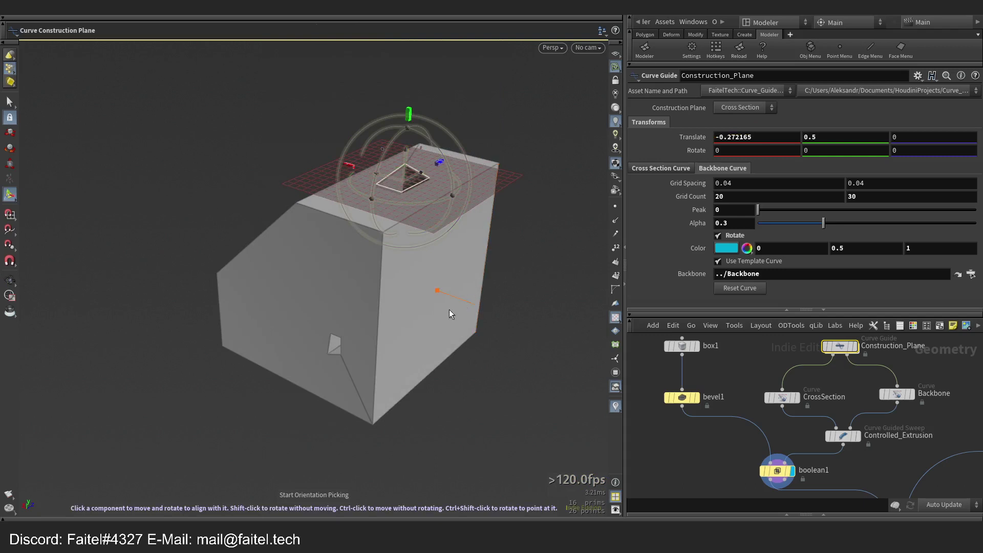
pyautogui.click(441, 302)
pyautogui.keyDown('alt'); pyautogui.moveTo(444, 318); pyautogui.dragTo(468, 282); pyautogui.keyUp('alt')
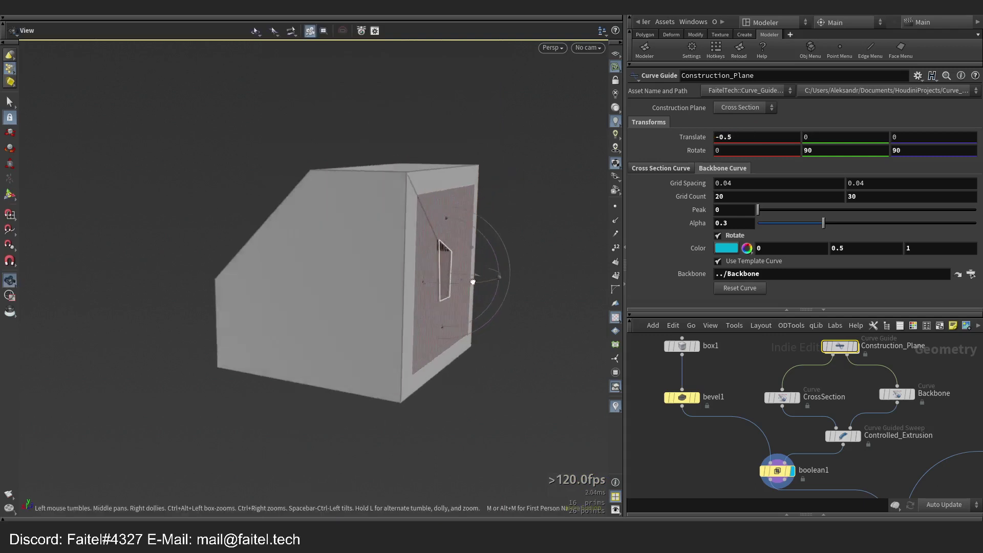
# Show the realigned cut in an orthographic wireframe side view and set Construction_Plane to Backbone.
pyautogui.press('w')
pyautogui.press('Escape')
pyautogui.moveTo(415, 299); pyautogui.dragTo(430, 278)
pyautogui.press('Return')
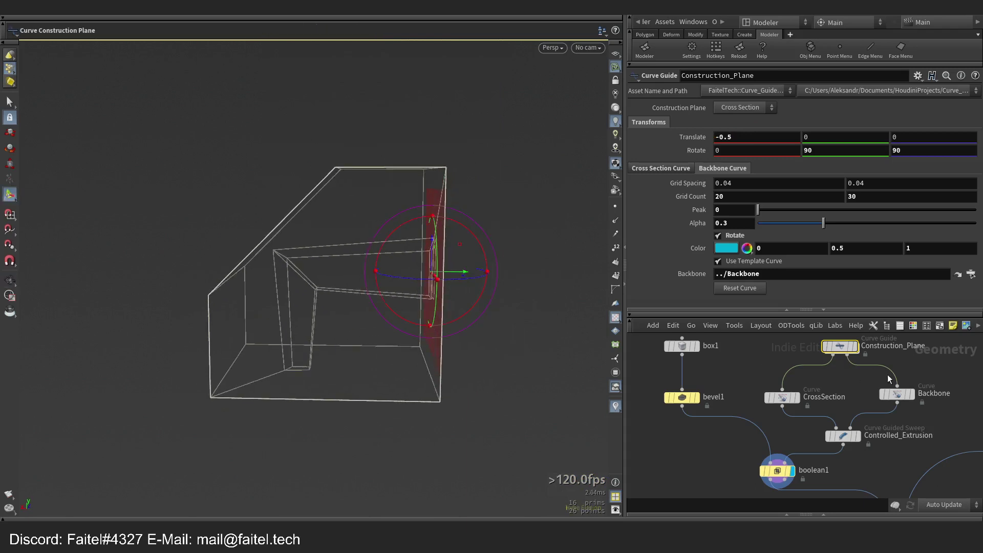
pyautogui.click(896, 392)
pyautogui.moveTo(446, 343); pyautogui.dragTo(513, 315)
pyautogui.click(840, 346)
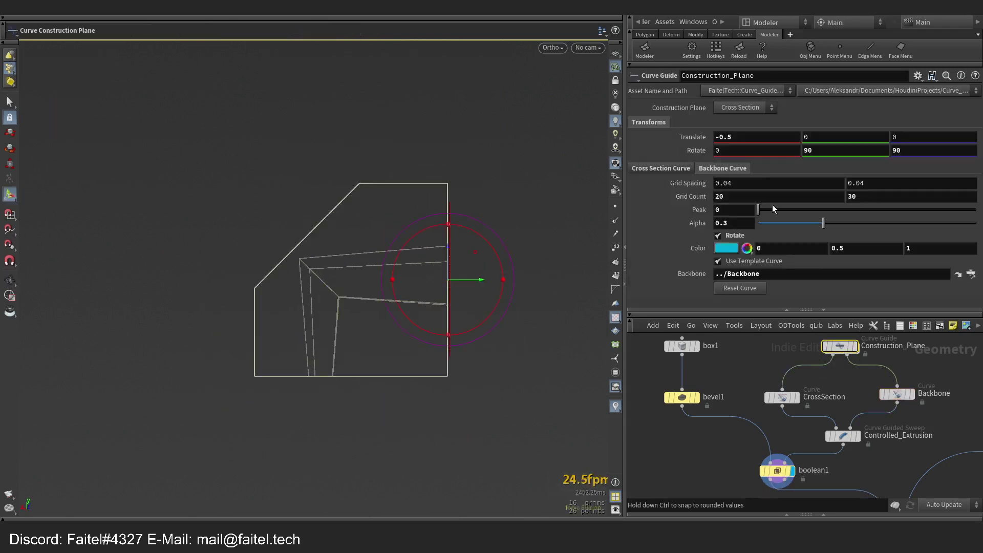
pyautogui.click(752, 131)
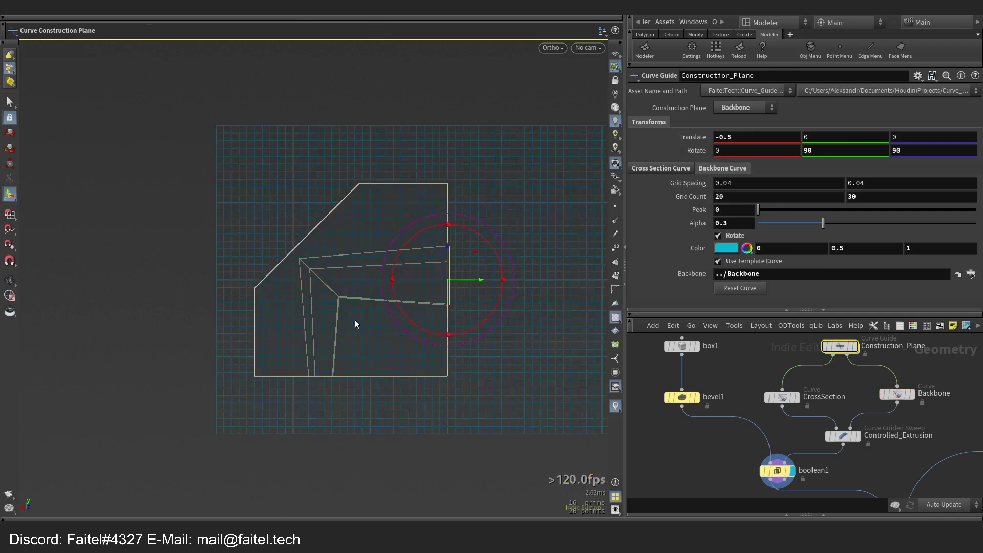
# Change the Backbone curve's primitive type to Bezier Curve and adjust its bend and starting point on the side face.
pyautogui.click(896, 393)
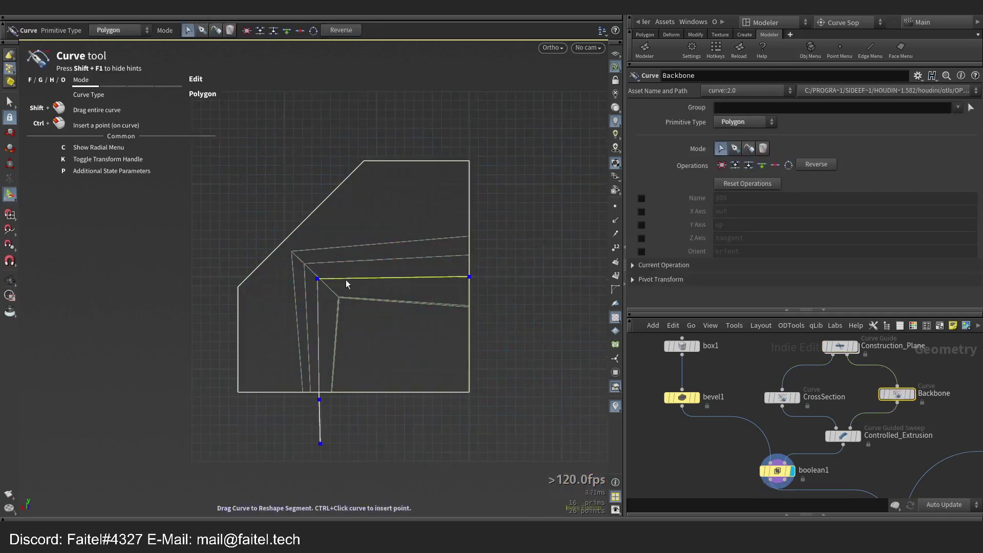
pyautogui.moveTo(317, 279); pyautogui.dragTo(351, 302)
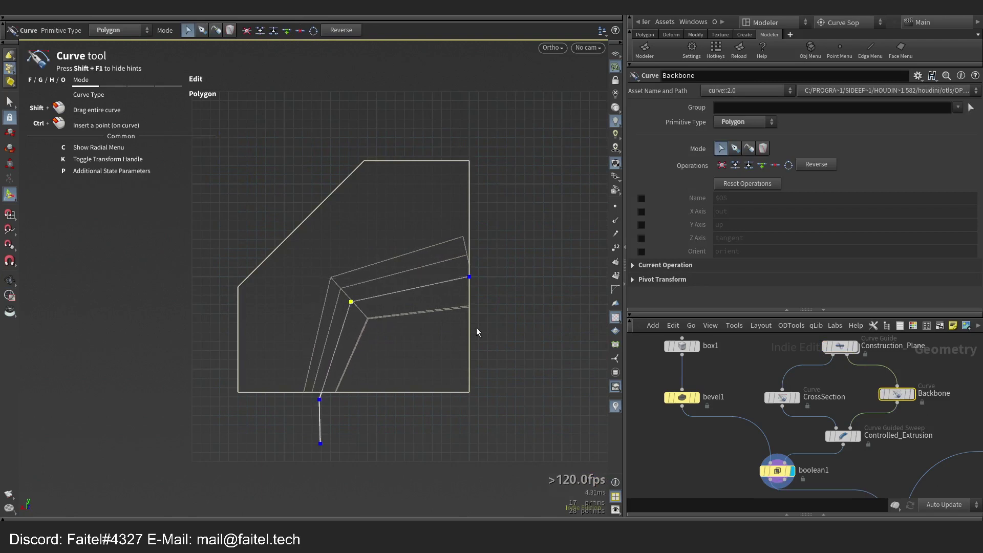
pyautogui.click(117, 31)
pyautogui.click(123, 66)
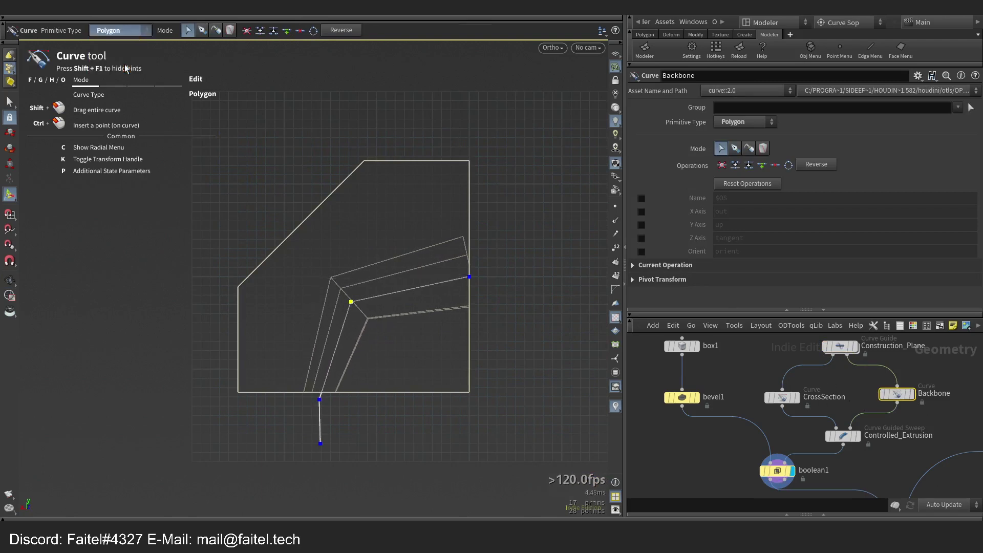
pyautogui.moveTo(471, 277)
pyautogui.mouseDown()
pyautogui.moveTo(481, 277)
pyautogui.moveTo(471, 282)
pyautogui.mouseUp()
pyautogui.moveTo(358, 303); pyautogui.dragTo(350, 277)
# Enable Select Input on Controlled_Extrusion and inspect the boolean1 result shaded in perspective.
pyautogui.click(843, 437)
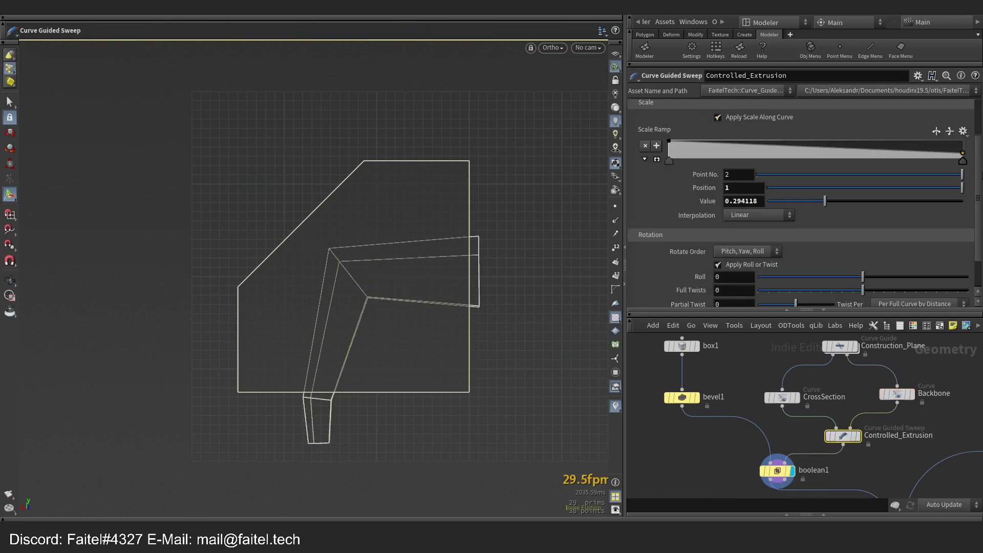
pyautogui.scroll(3, 730, 115)
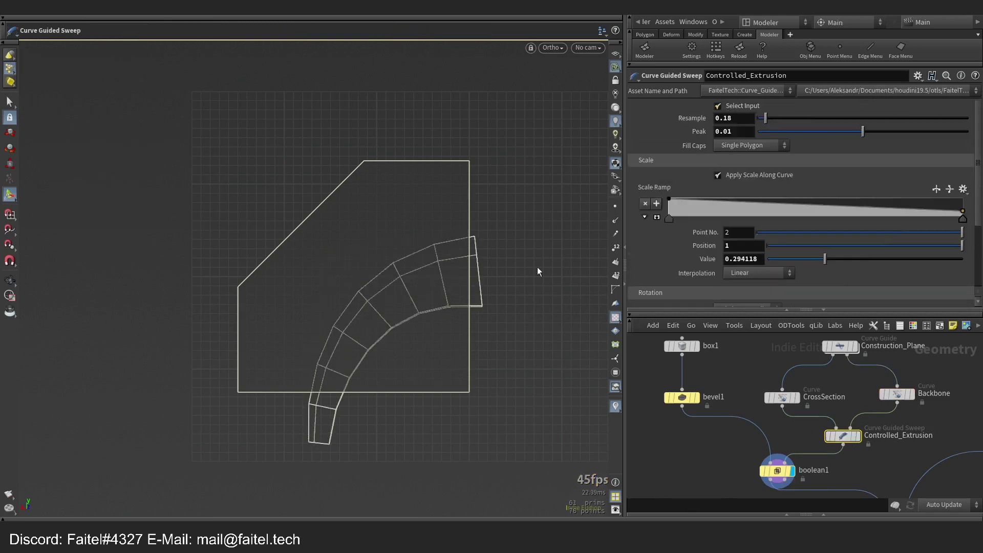
pyautogui.click(772, 473)
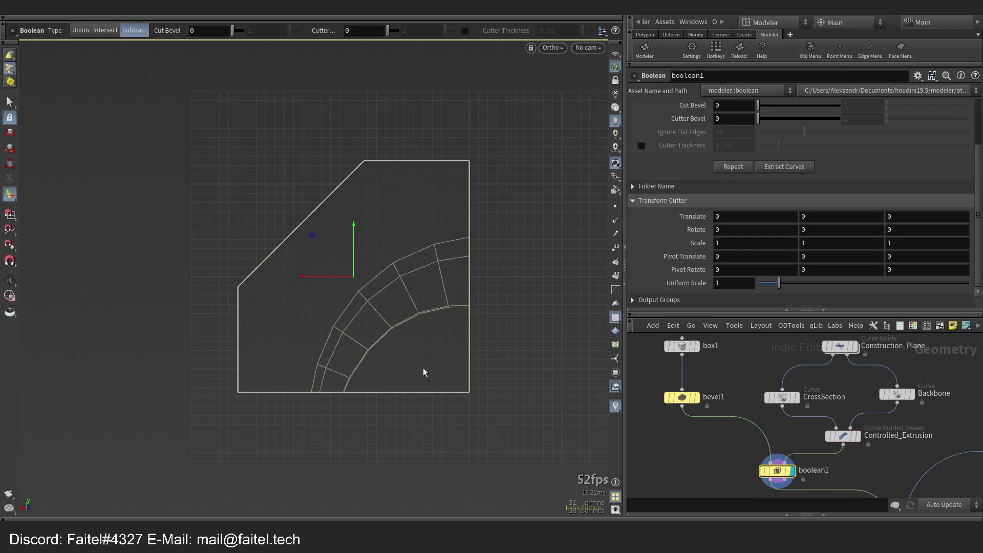
pyautogui.press('Escape')
pyautogui.moveTo(417, 383)
pyautogui.mouseDown()
pyautogui.moveTo(373, 307)
pyautogui.moveTo(307, 378)
pyautogui.moveTo(403, 343)
pyautogui.moveTo(425, 287)
pyautogui.moveTo(425, 333)
pyautogui.moveTo(374, 386)
pyautogui.moveTo(273, 420)
pyautogui.moveTo(428, 336)
pyautogui.moveTo(386, 408)
pyautogui.mouseUp()
pyautogui.press('Return')
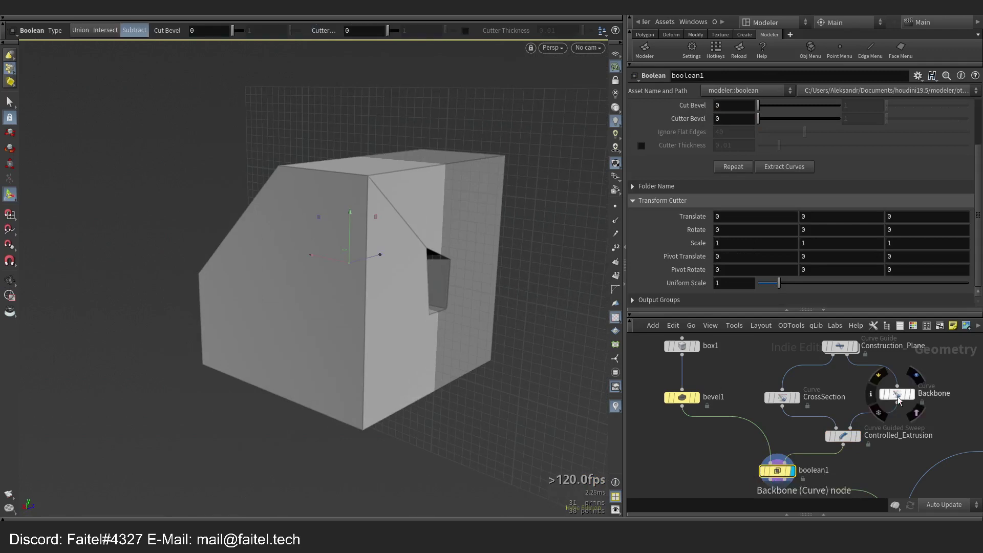
# Switch Construction_Plane from the backbone grid to the Cross Section grid.
pyautogui.click(899, 398)
pyautogui.click(840, 346)
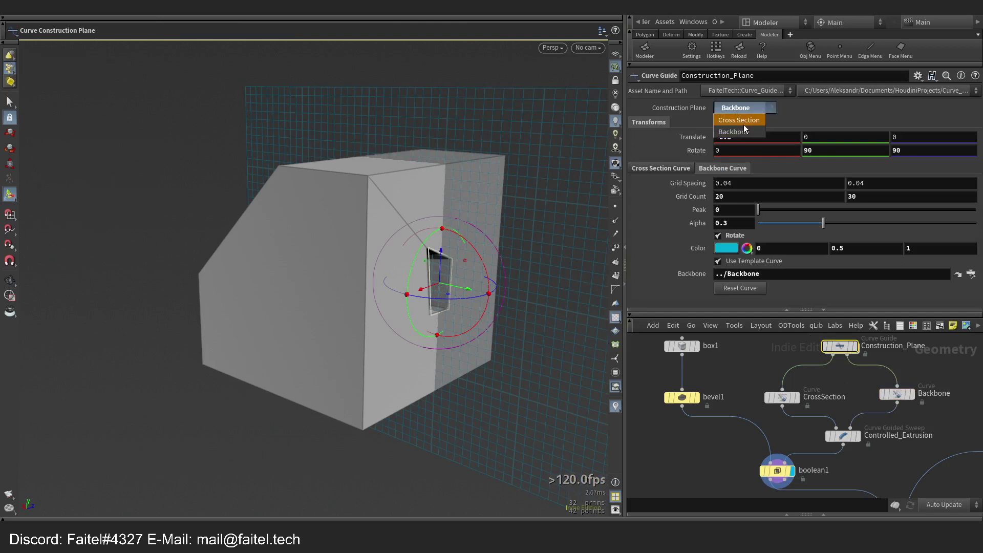
pyautogui.click(742, 121)
# Enlarge the CrossSection opening on the box's side face by moving its corner points outward.
pyautogui.click(782, 397)
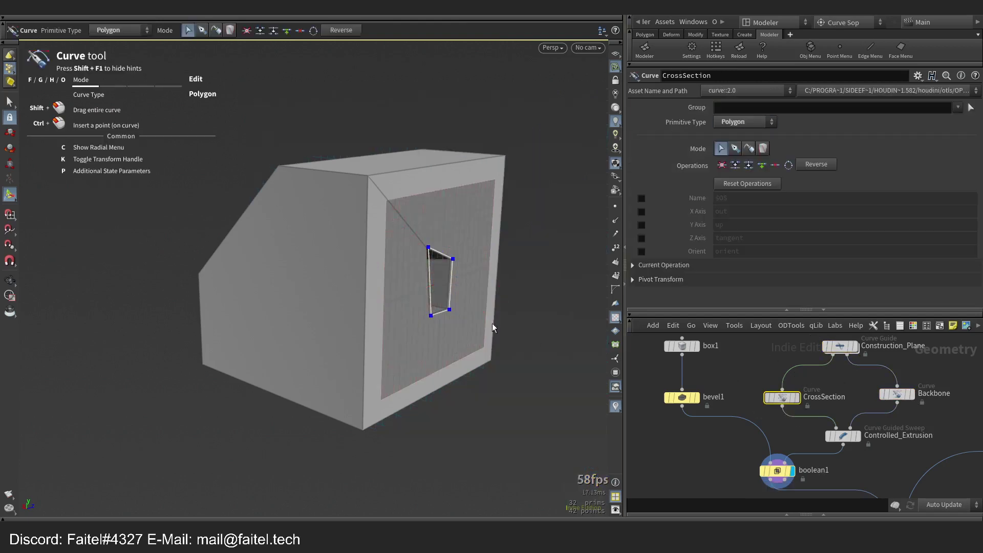
pyautogui.moveTo(429, 248); pyautogui.dragTo(417, 236)
pyautogui.moveTo(431, 316); pyautogui.dragTo(470, 318)
pyautogui.moveTo(454, 259); pyautogui.dragTo(464, 220)
pyautogui.keyDown('alt'); pyautogui.moveTo(487, 255); pyautogui.dragTo(461, 202); pyautogui.keyUp('alt')
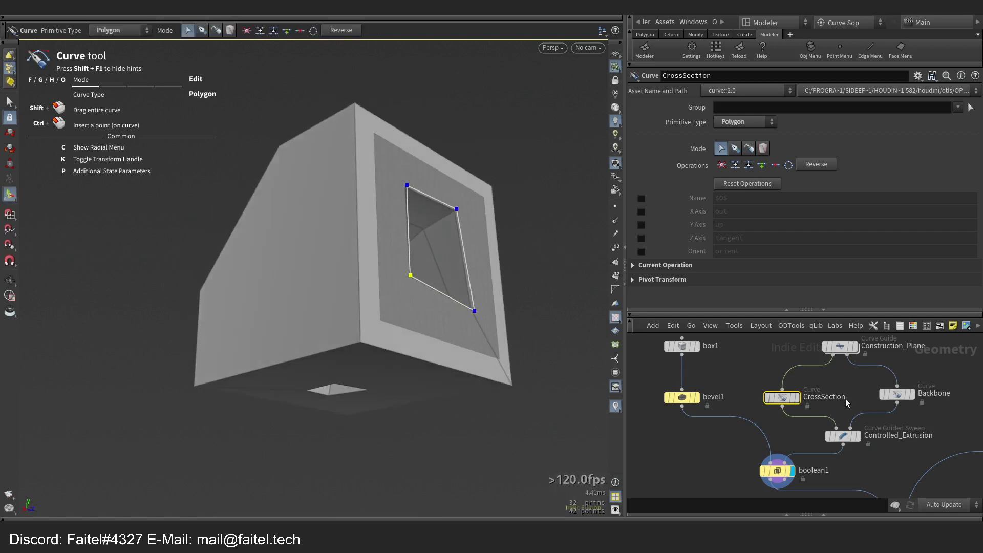
# Select and display boolean2 to show the box with both curve-guided cuts.
pyautogui.moveTo(845, 400); pyautogui.dragTo(714, 354, button='middle')
pyautogui.moveTo(800, 386)
pyautogui.mouseDown(button='middle')
pyautogui.moveTo(792, 422)
pyautogui.moveTo(801, 387)
pyautogui.mouseUp(button='middle')
pyautogui.scroll(-3, 793, 421)
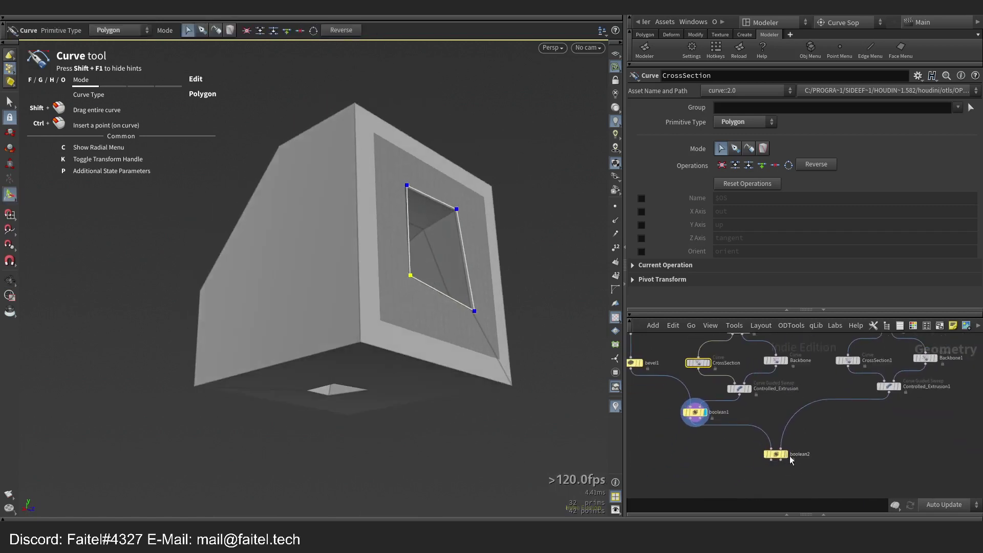
pyautogui.click(786, 455)
pyautogui.click(776, 454)
pyautogui.moveTo(410, 328); pyautogui.dragTo(563, 361)
pyautogui.moveTo(841, 373); pyautogui.dragTo(798, 460, button='middle')
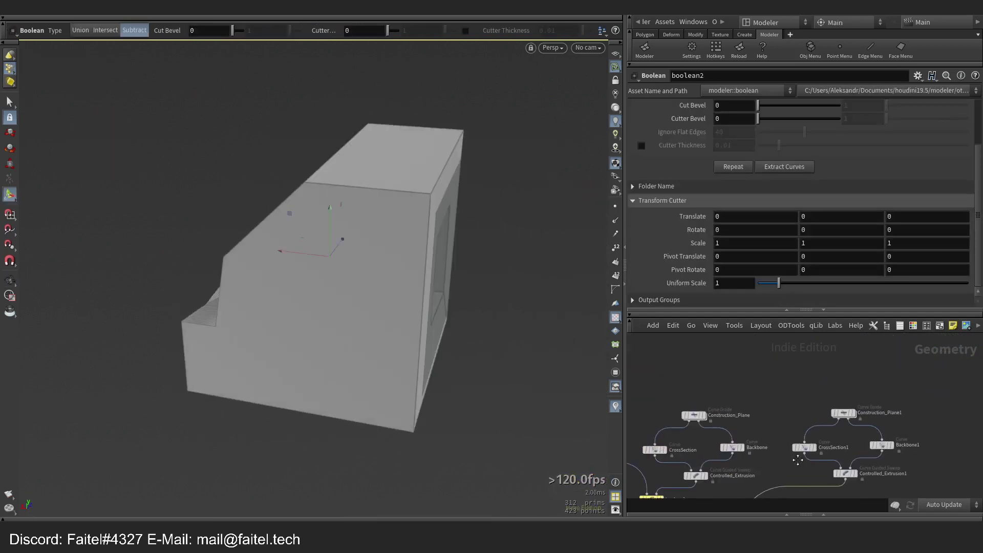
# Reshape the CrossSection1 curve on Construction_Plane1's grid by moving its upper corner points upward and outward across the box's side.
pyautogui.click(843, 413)
pyautogui.moveTo(446, 349); pyautogui.dragTo(523, 299)
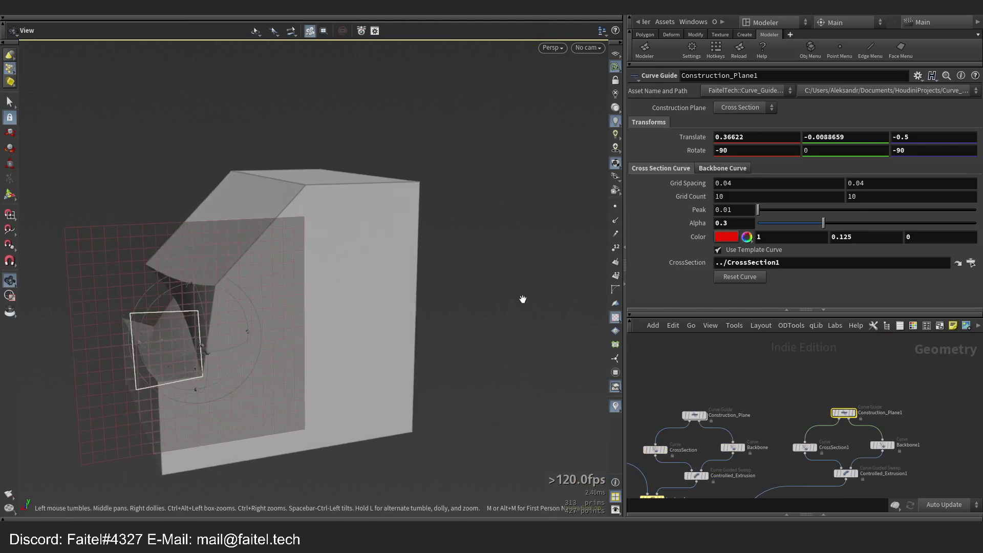
pyautogui.moveTo(523, 300); pyautogui.dragTo(620, 286, button='middle')
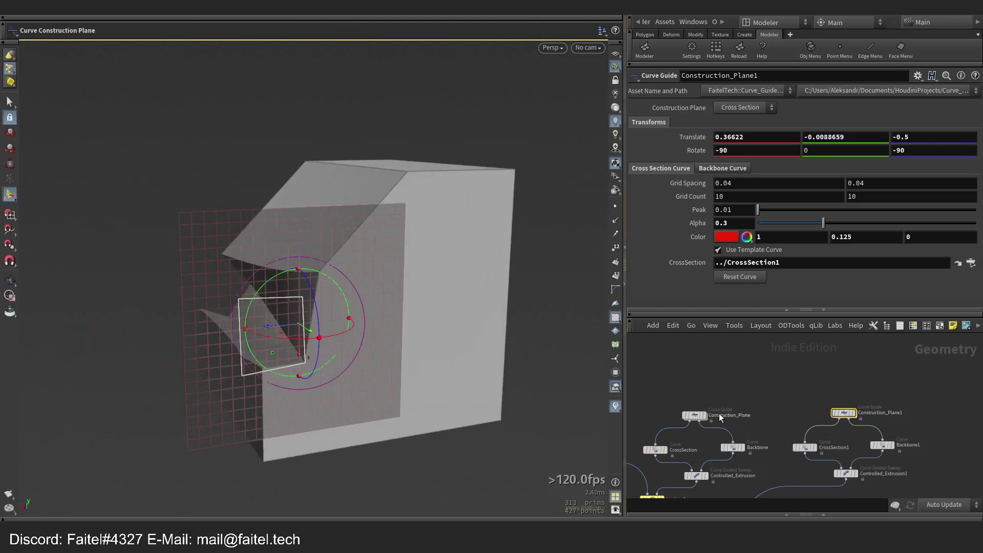
pyautogui.click(806, 448)
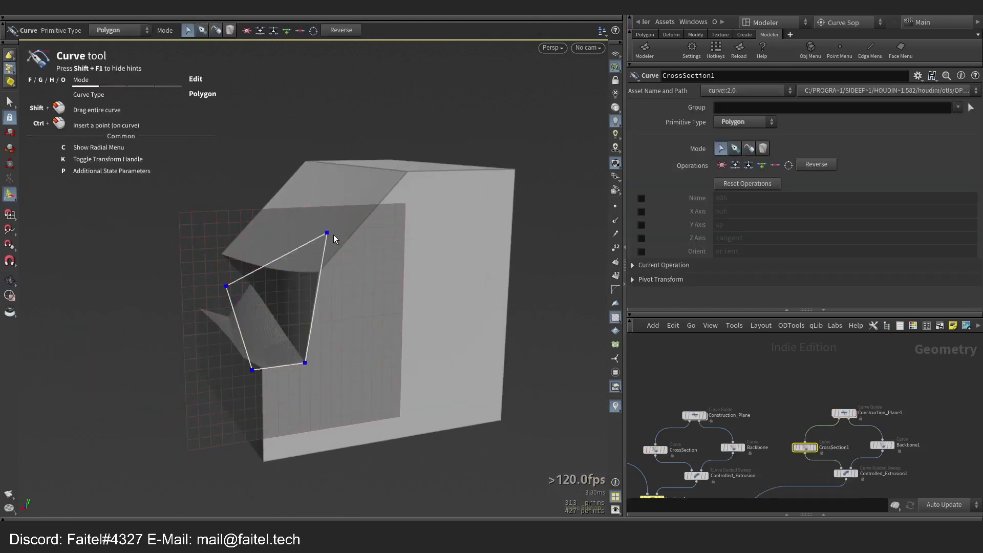
pyautogui.moveTo(331, 237); pyautogui.dragTo(365, 245)
# Set the Partial Twist of Controlled_Extrusion1 to 112 and check the twisted sweep.
pyautogui.moveTo(845, 450); pyautogui.dragTo(819, 421, button='middle')
pyautogui.moveTo(729, 409); pyautogui.dragTo(763, 393, button='middle')
pyautogui.scroll(3, 775, 430)
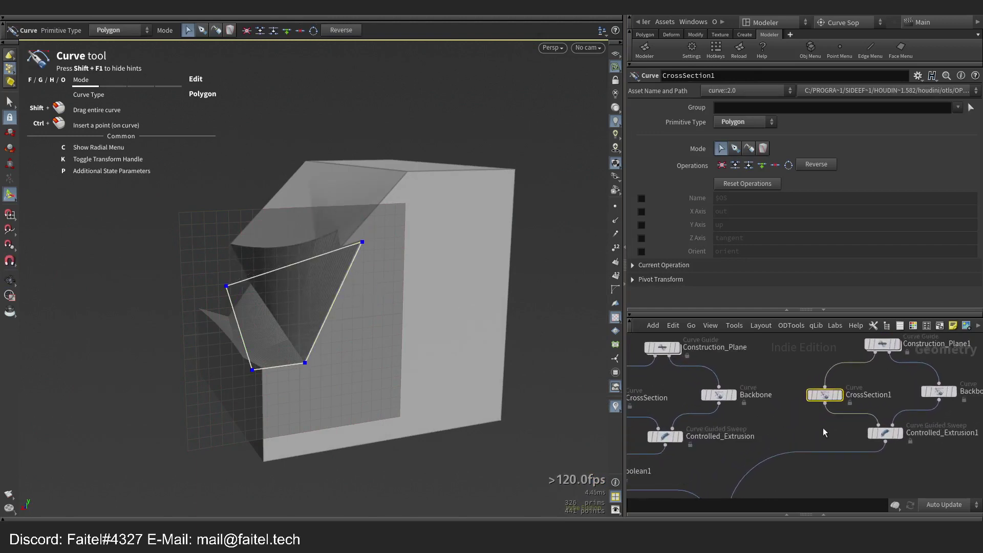
pyautogui.click(886, 433)
pyautogui.scroll(-3, 972, 264)
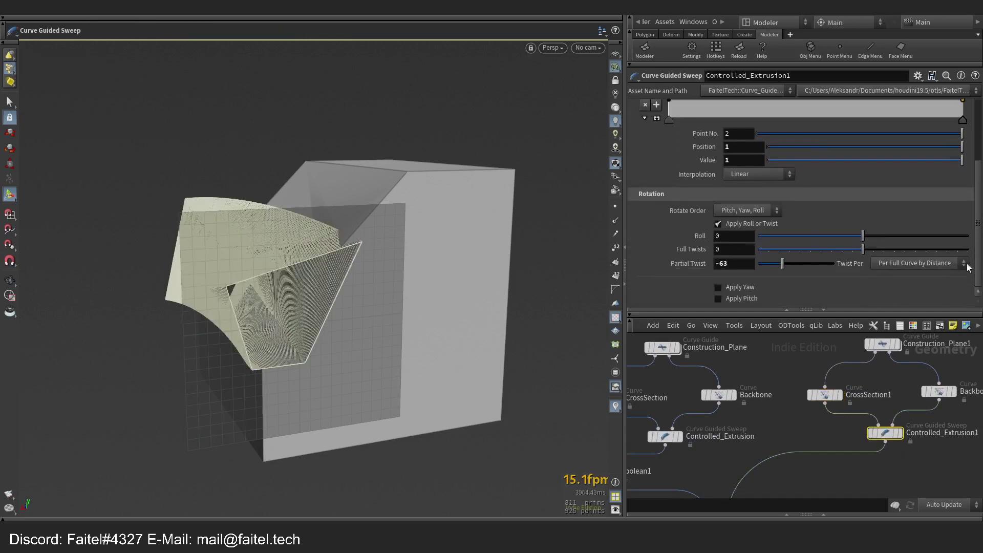
pyautogui.moveTo(784, 268); pyautogui.dragTo(819, 269)
pyautogui.keyDown('alt'); pyautogui.moveTo(338, 231); pyautogui.dragTo(490, 254); pyautogui.keyUp('alt')
# Reshape the first CrossSection curve on the box's framed side face by moving its two upper corner points down.
pyautogui.moveTo(750, 416); pyautogui.dragTo(842, 417, button='middle')
pyautogui.moveTo(752, 353); pyautogui.dragTo(756, 349)
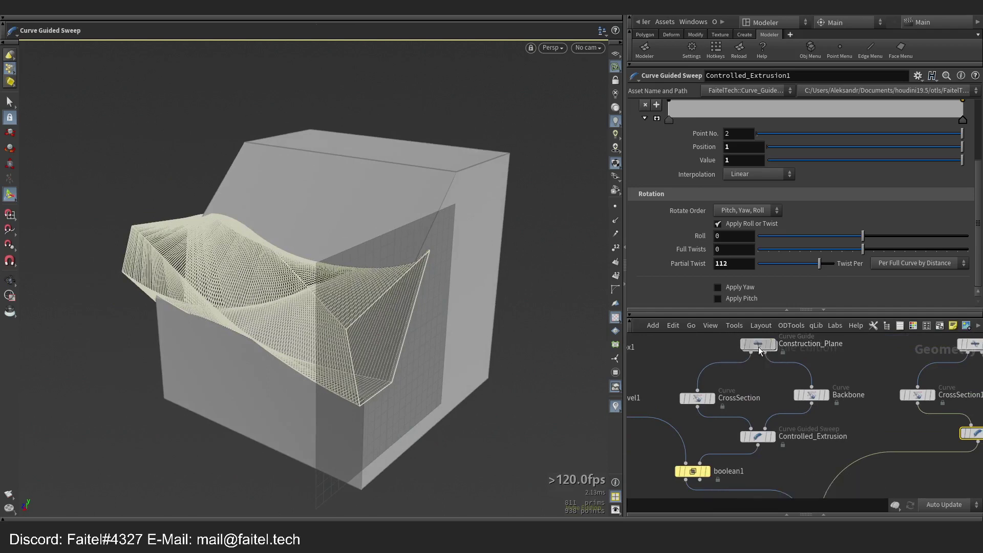
pyautogui.click(758, 345)
pyautogui.press('Escape')
pyautogui.moveTo(420, 266); pyautogui.dragTo(540, 352)
pyautogui.click(697, 397)
pyautogui.press('Return')
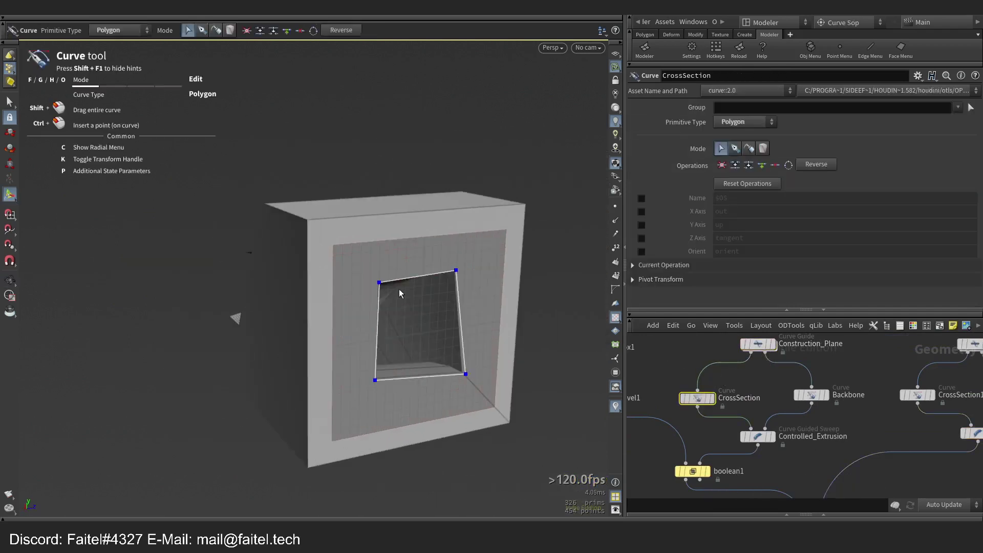
pyautogui.moveTo(380, 283); pyautogui.dragTo(362, 266)
pyautogui.moveTo(456, 270); pyautogui.dragTo(443, 308)
pyautogui.moveTo(346, 256); pyautogui.dragTo(369, 308)
pyautogui.keyDown('alt'); pyautogui.moveTo(397, 327); pyautogui.dragTo(567, 351); pyautogui.keyUp('alt')
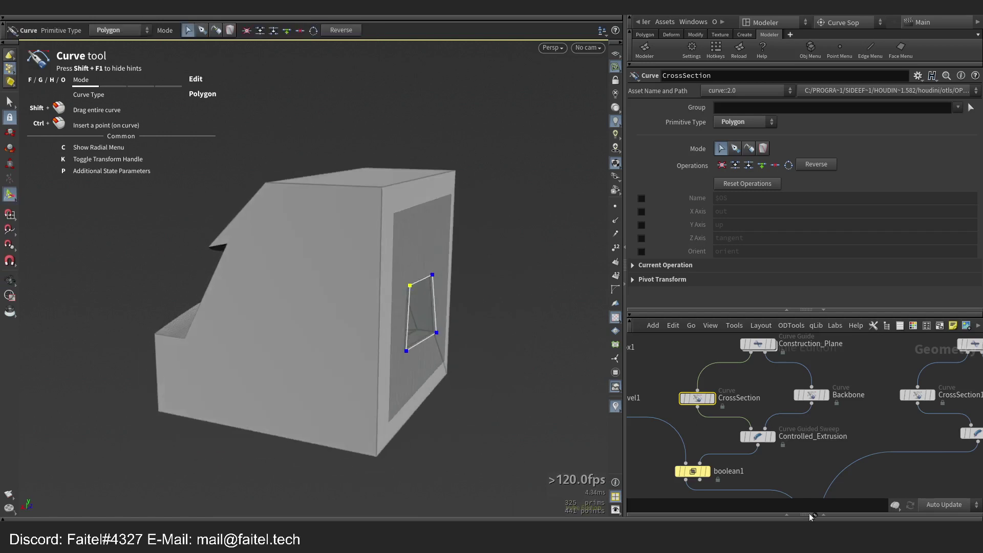
pyautogui.click(804, 544)
pyautogui.rightClick(804, 473)
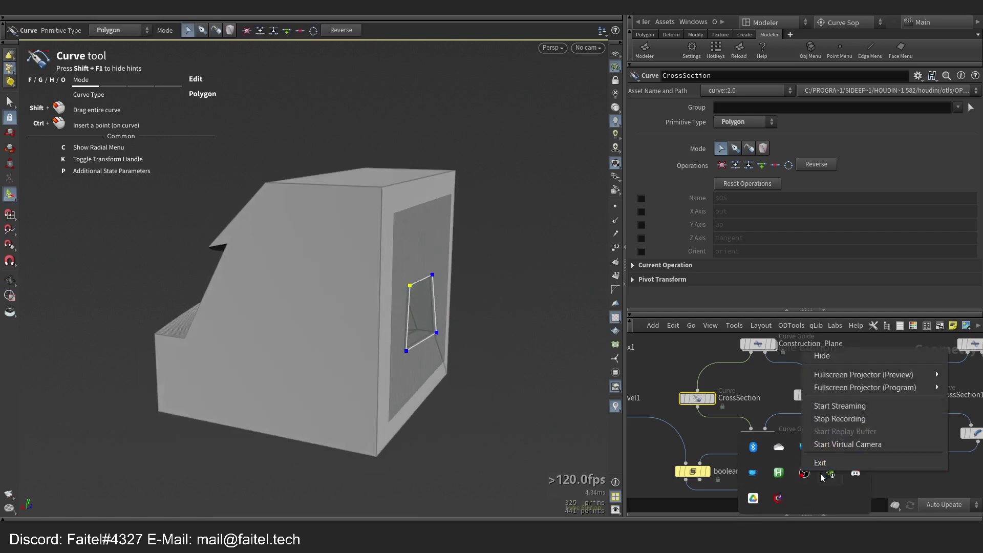